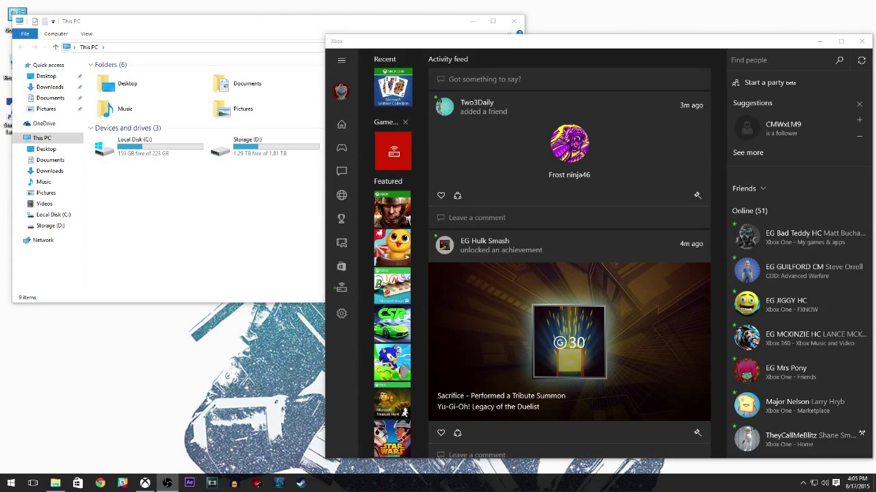
View the Xbox app's Game streaming settings with their video encoding levels, and close the app.
click(342, 314)
click(506, 115)
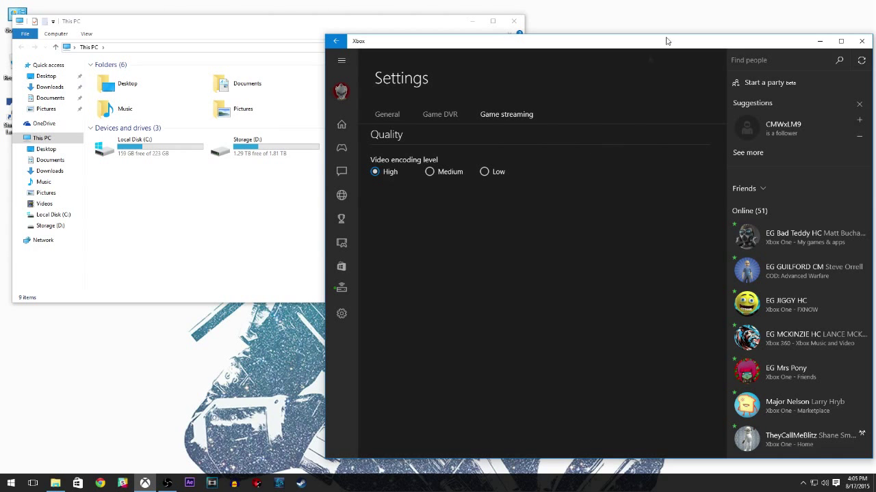
click(861, 41)
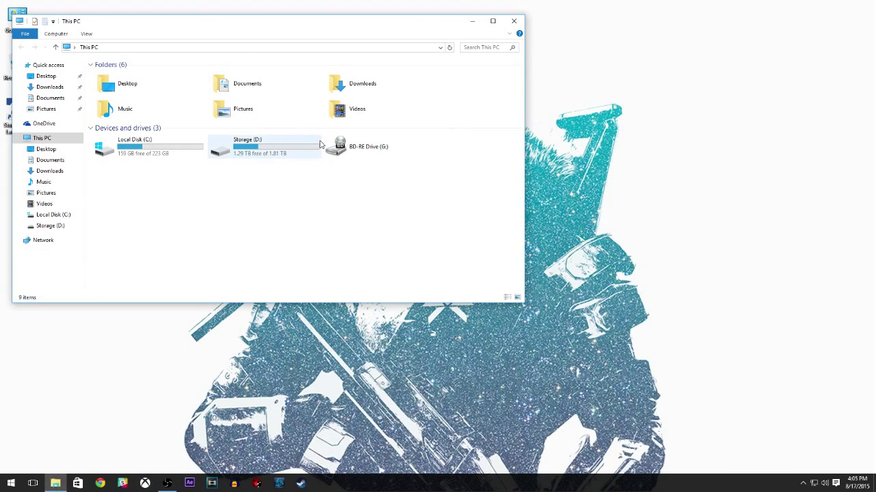
Open the current user's profile folder under Users on Local Disk (C:) in File Explorer.
drag(221, 29, 349, 143)
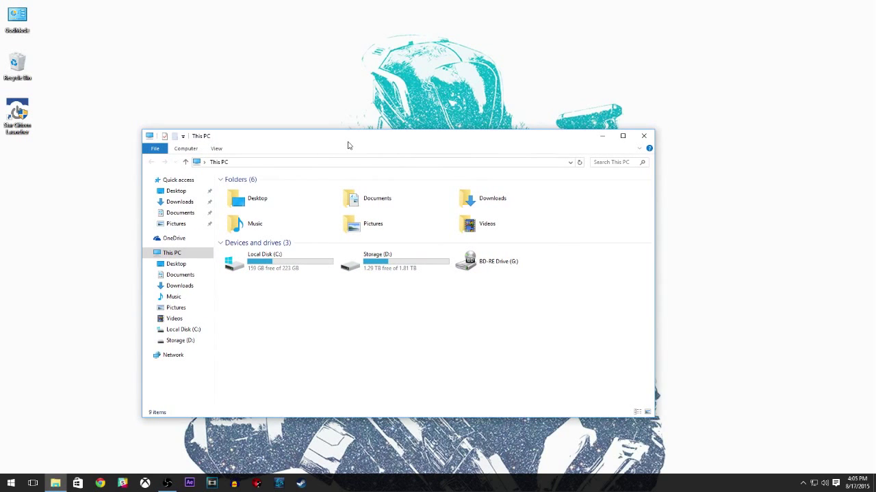
double_click(253, 267)
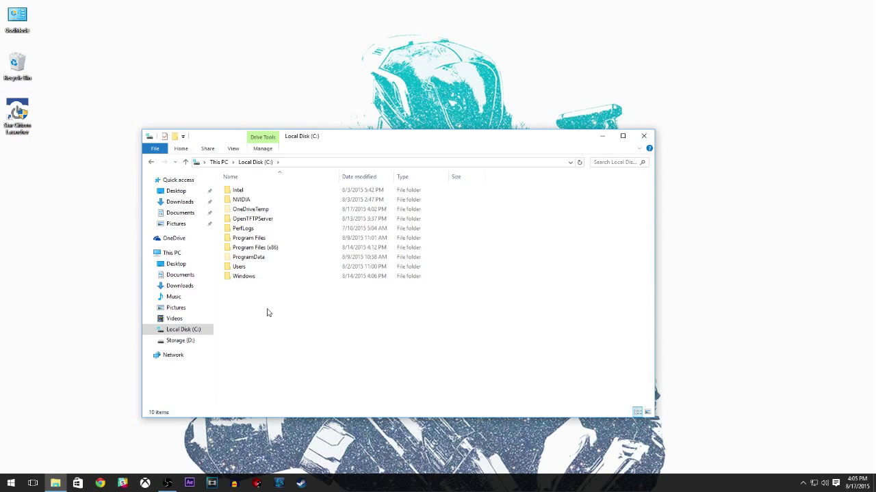
double_click(257, 267)
double_click(269, 196)
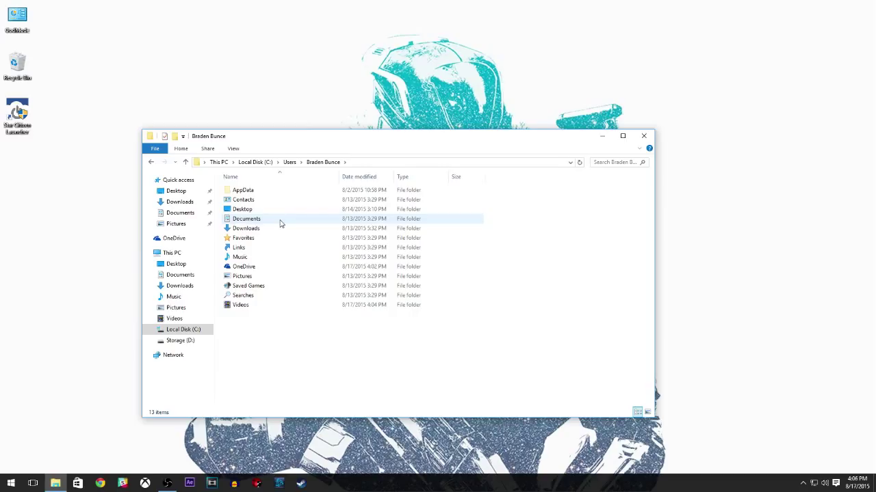
Turn the display of hidden items off and back on in the user's profile folder.
click(234, 148)
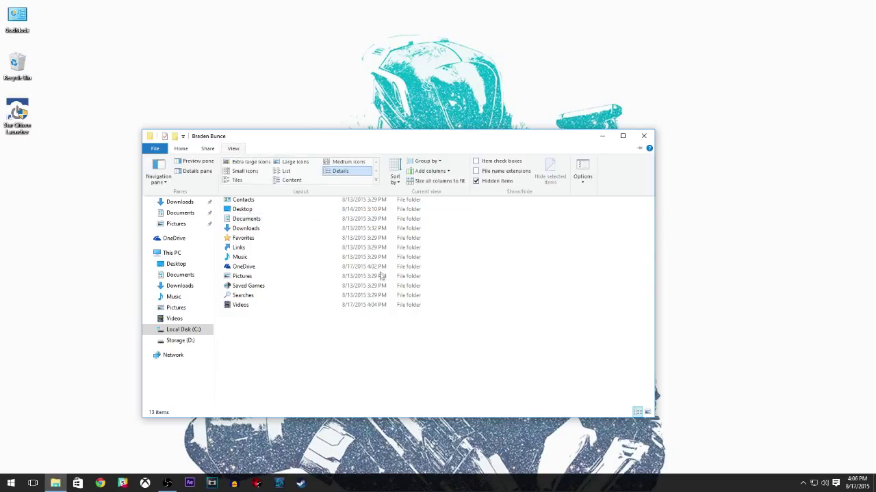
click(476, 182)
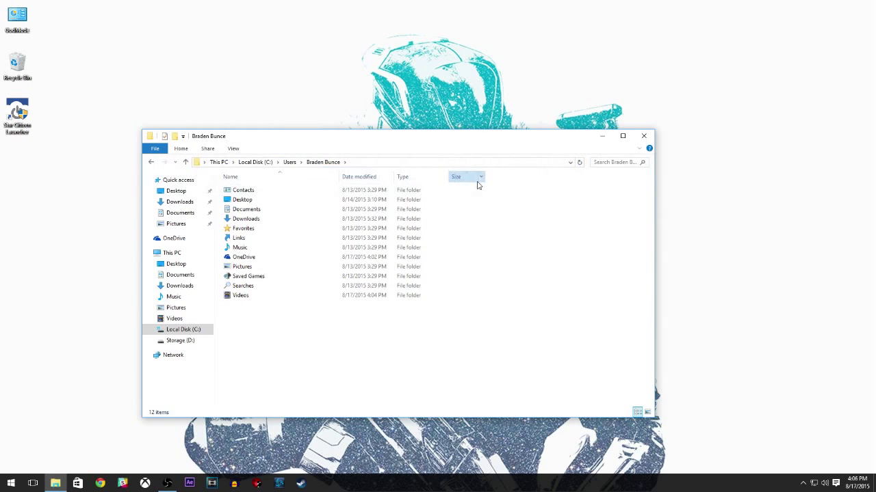
click(234, 149)
click(475, 182)
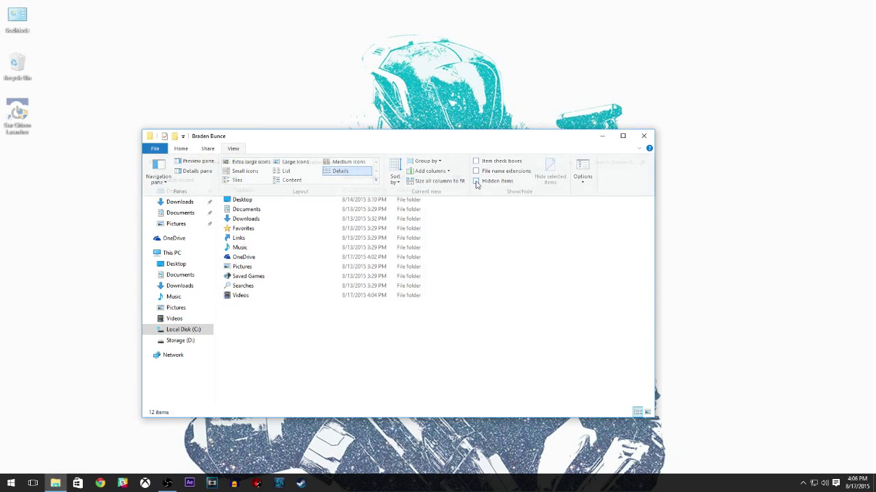
Open the Packages folder inside AppData\Local of the user's profile.
click(249, 192)
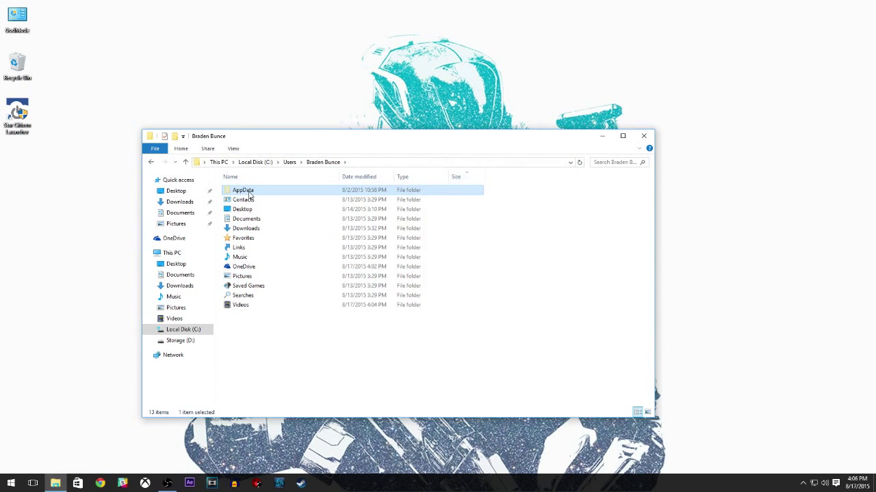
click(249, 192)
click(262, 209)
double_click(256, 191)
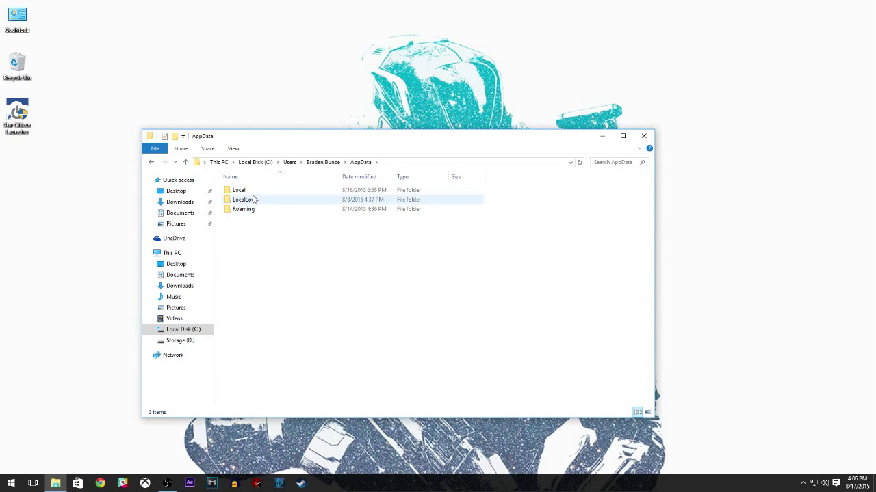
double_click(252, 195)
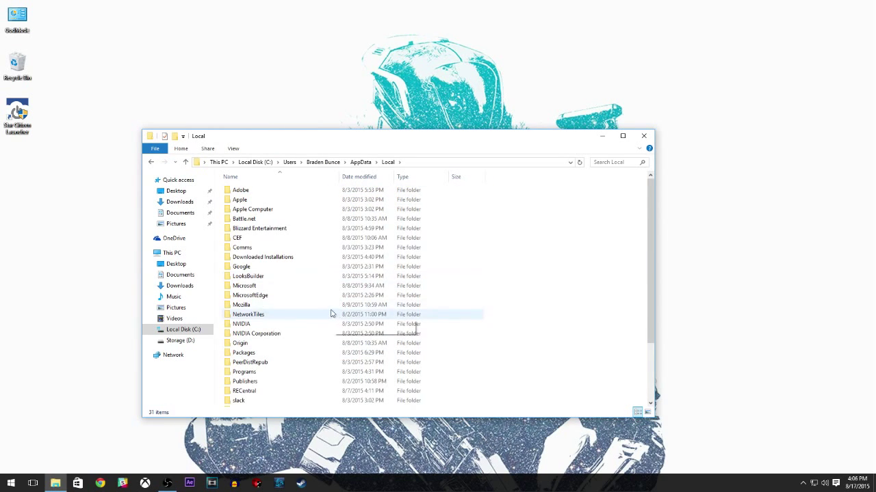
scroll(333, 284, down, 3)
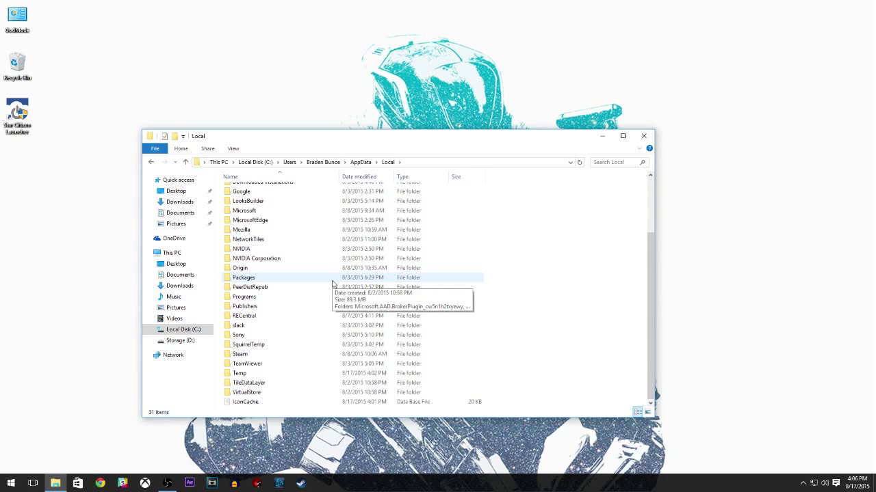
double_click(247, 279)
Open the LocalState folder inside Microsoft.XboxApp_8wekyb3d8bbwe.
scroll(336, 262, down, 7)
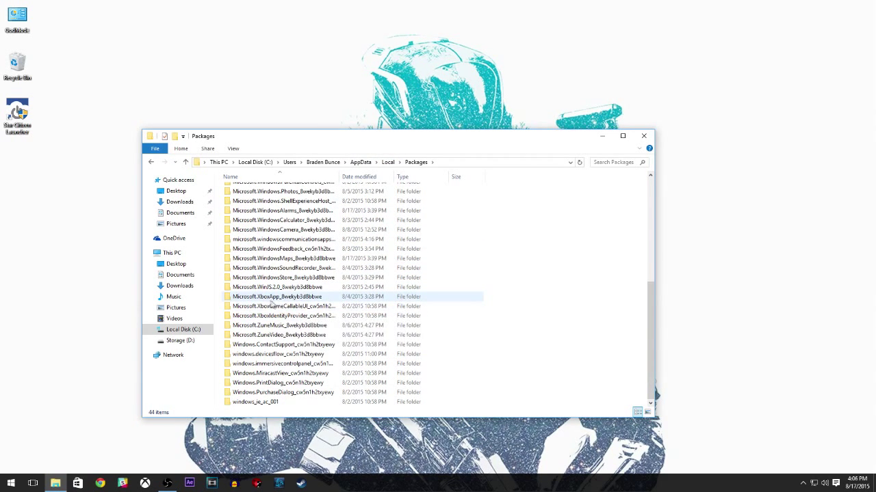
double_click(269, 300)
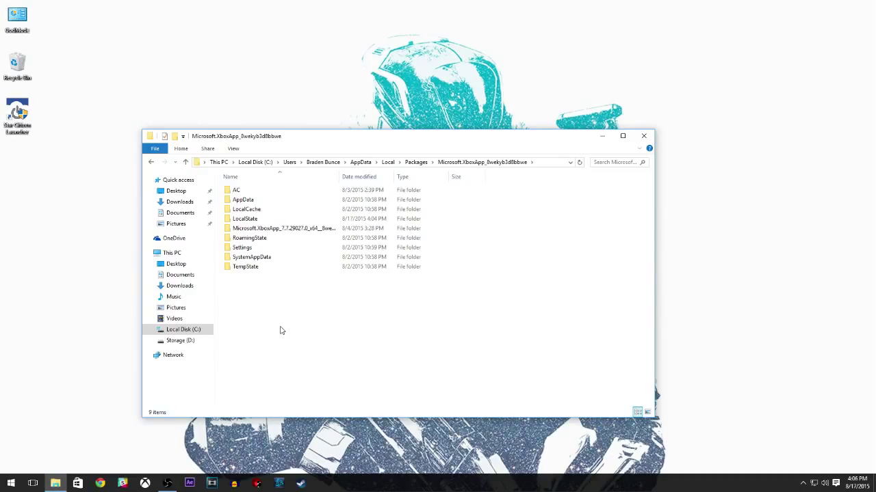
double_click(274, 219)
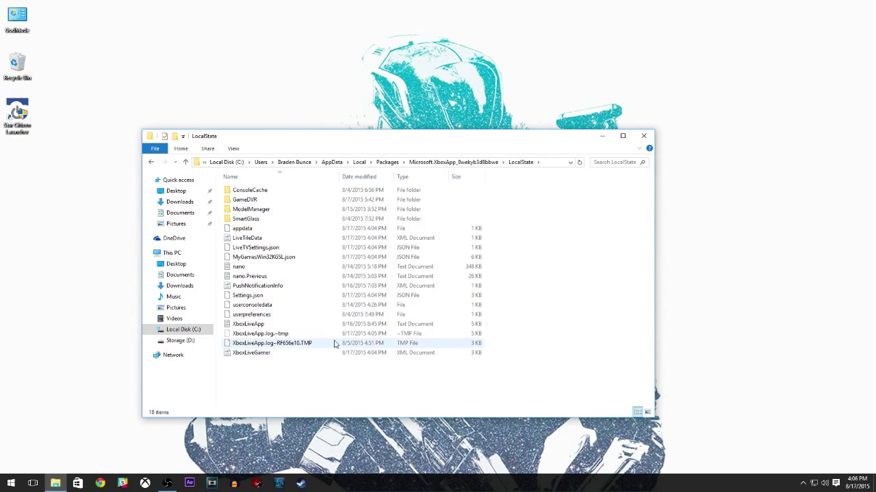
Open the userconsoledata file with Notepad.
click(272, 306)
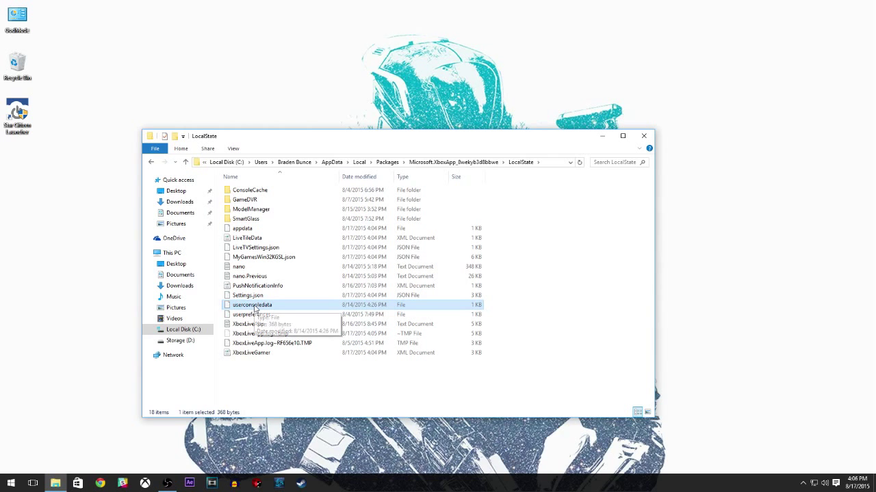
double_click(255, 305)
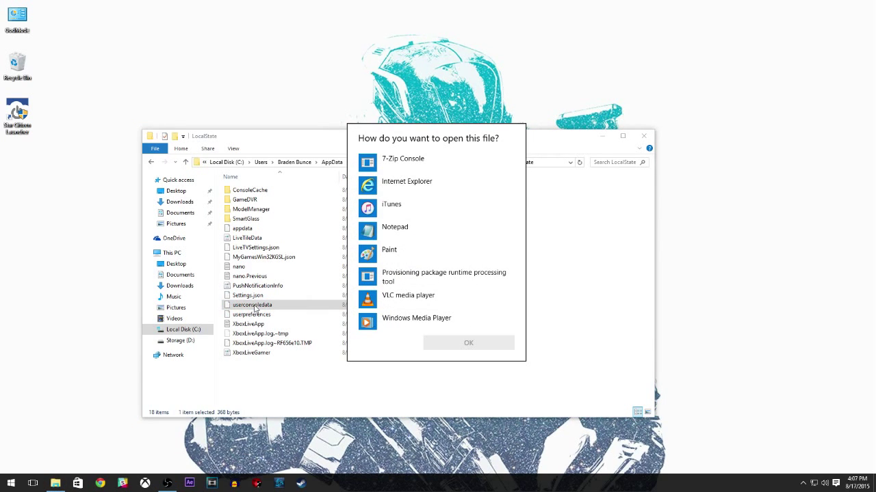
click(411, 229)
click(477, 348)
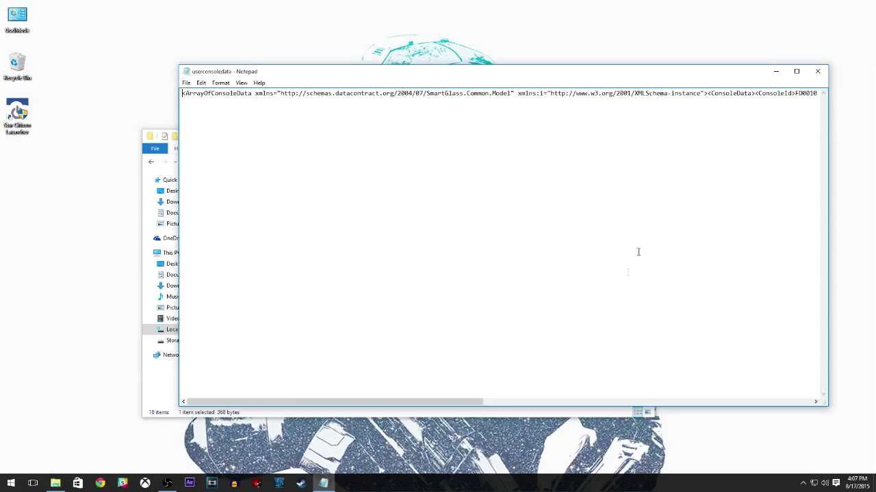
Examine the IsInternalPreview tag and its value in the userconsoledata text.
drag(263, 400, 505, 404)
drag(374, 96, 440, 93)
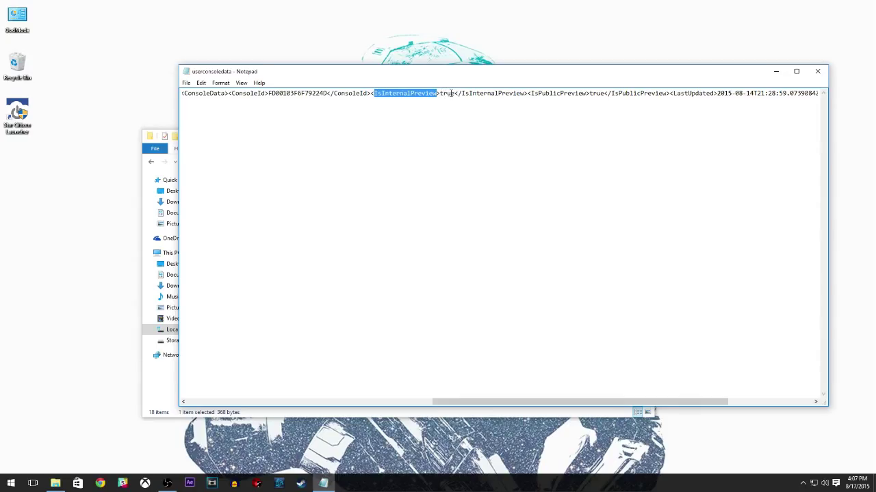
double_click(451, 93)
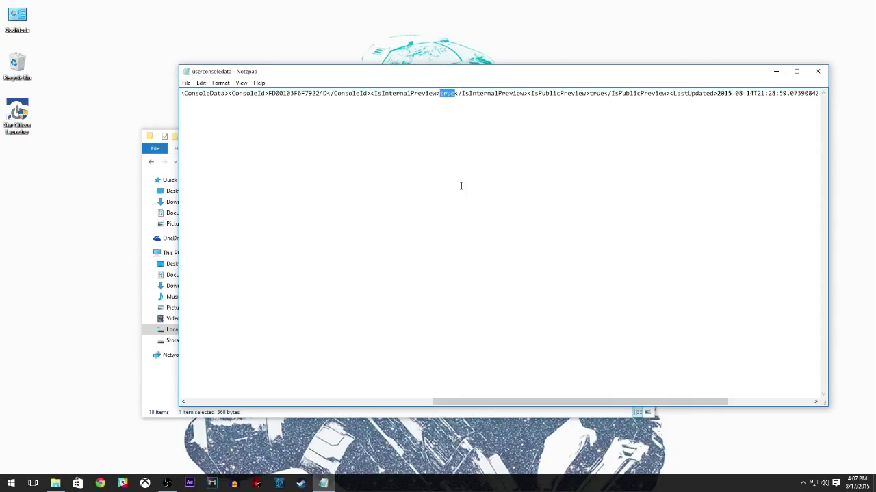
drag(465, 76, 400, 78)
drag(435, 403, 277, 404)
click(121, 85)
click(446, 129)
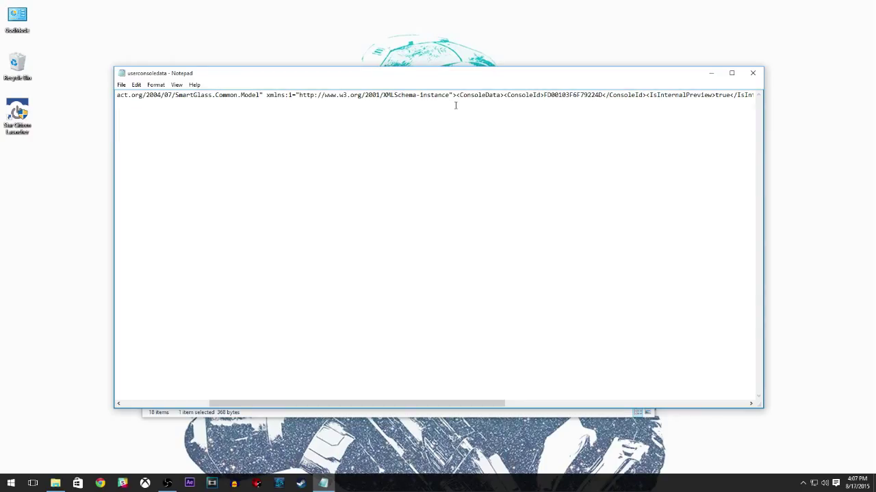
drag(453, 403, 572, 404)
click(477, 95)
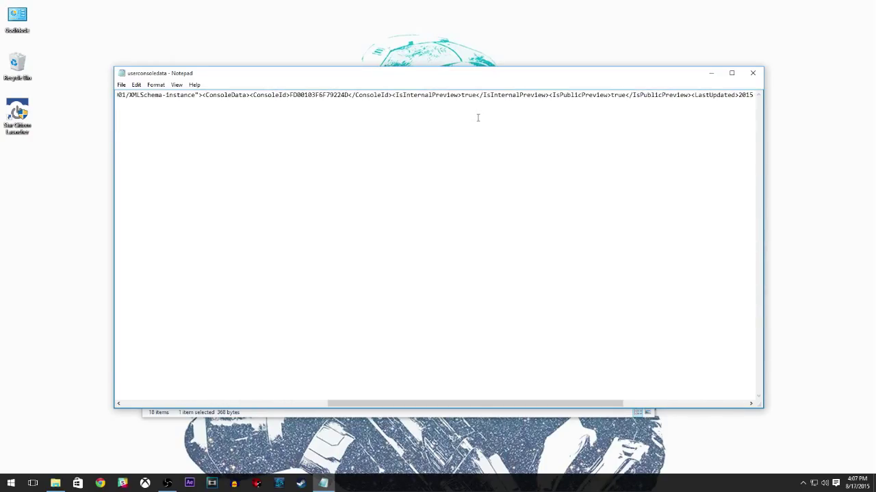
Save and close the userconsoledata file, and move the LocalState window higher on the desktop.
click(121, 84)
click(753, 73)
drag(336, 144, 273, 58)
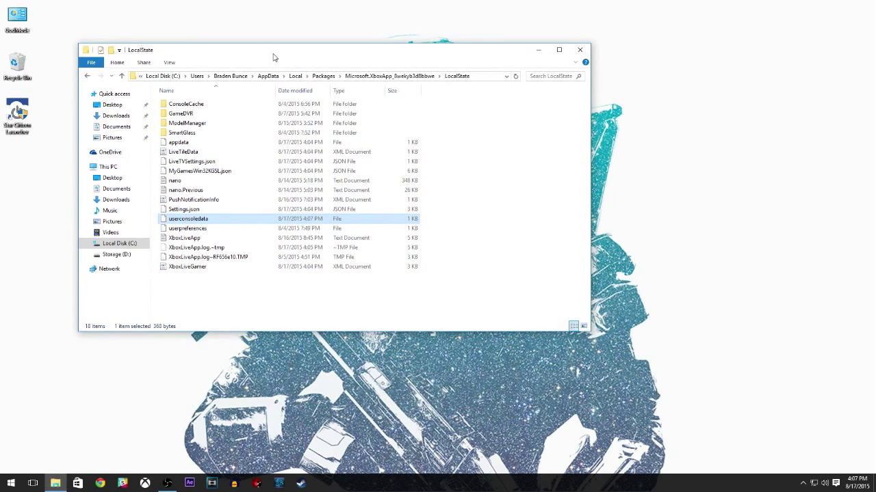